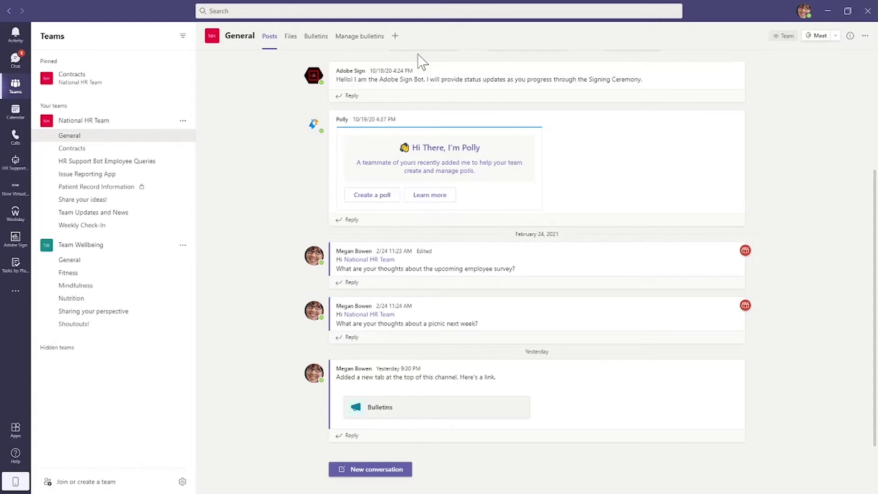
pyautogui.click(395, 37)
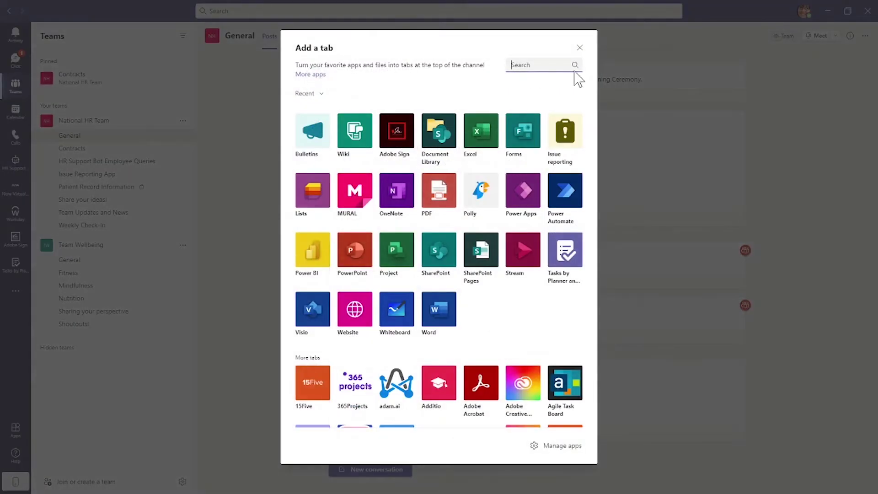
pyautogui.write('bulletin')
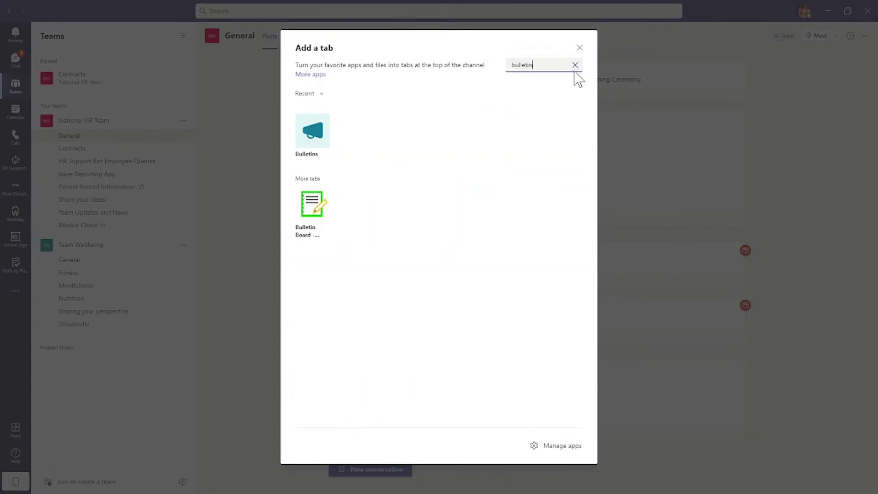
pyautogui.click(315, 137)
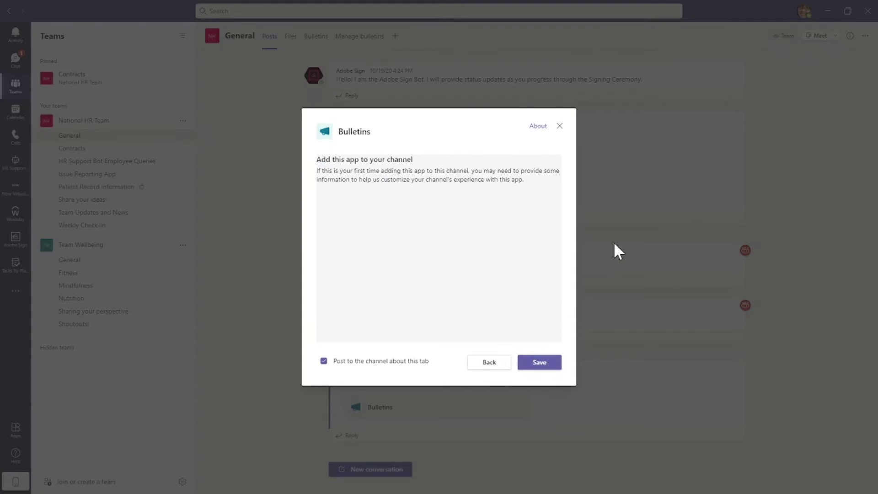
pyautogui.press('Escape')
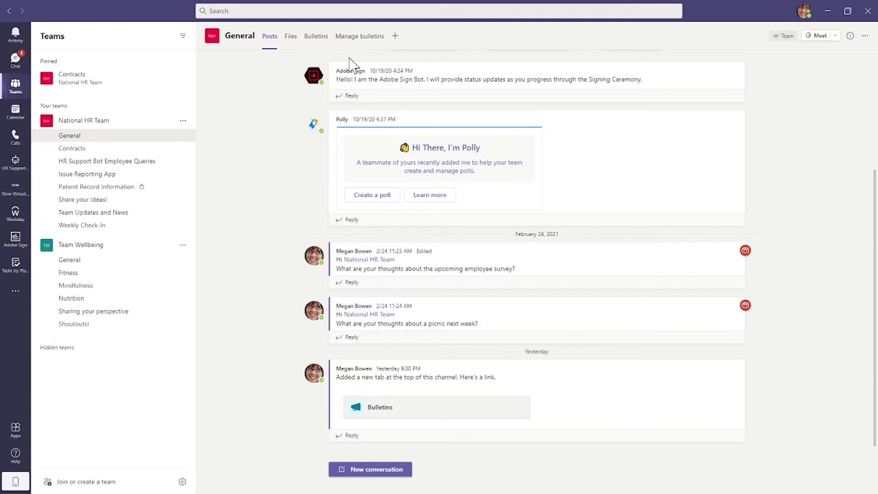
# Step: Browse the featured bulletins and the categories on the home page of the General channel's Bulletins app
pyautogui.click(316, 35)
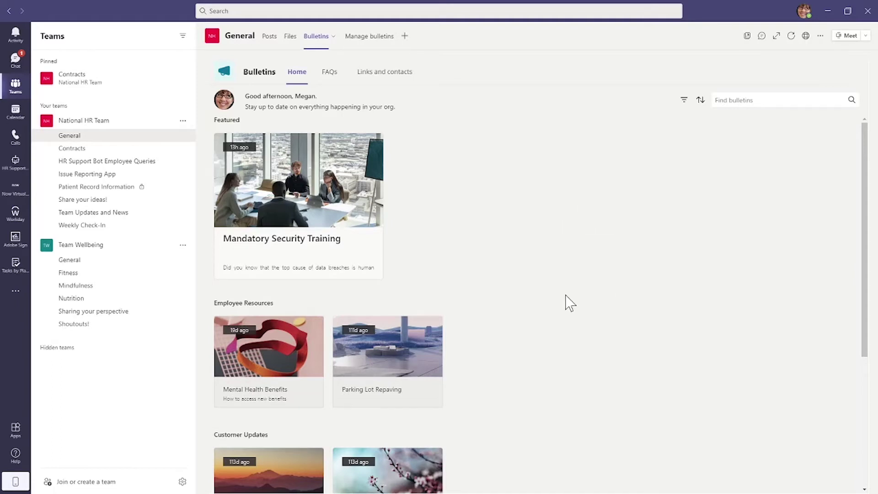
pyautogui.scroll(-2, 573, 315)
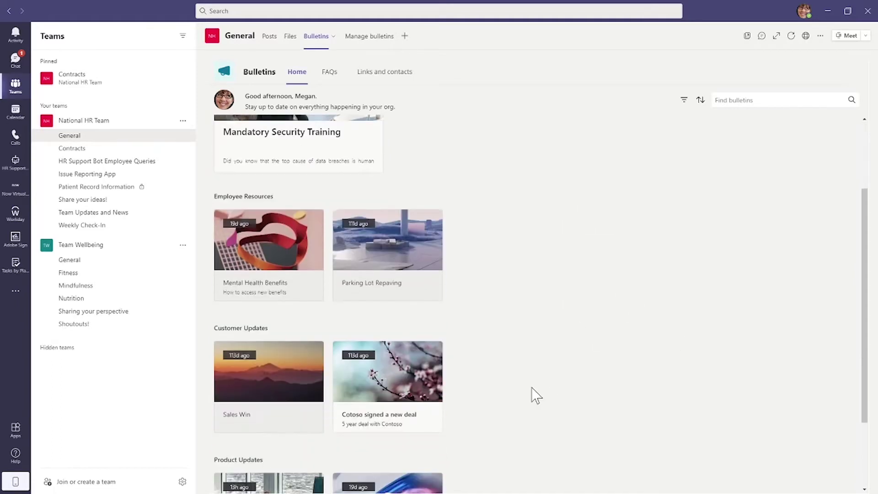
pyautogui.scroll(2, 531, 394)
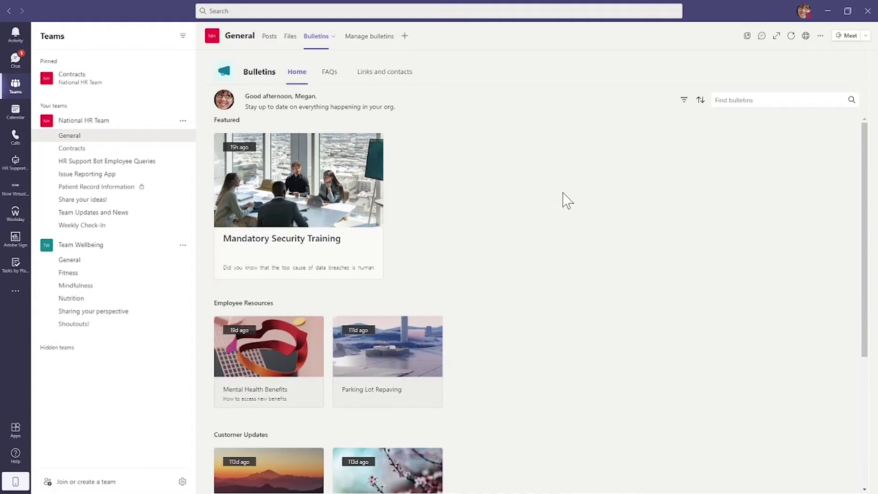
# Step: Read the Mental Health Benefits bulletin through to its end, bookmark it and close it
pyautogui.click(302, 378)
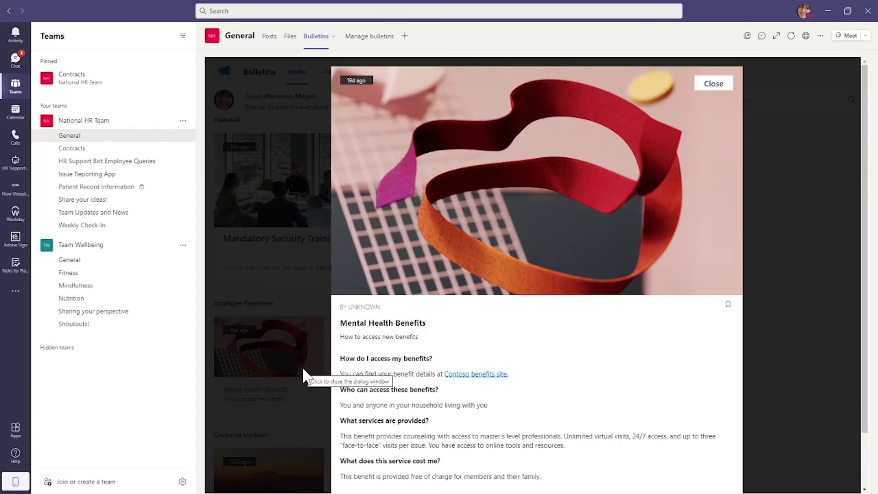
pyautogui.scroll(-1, 615, 379)
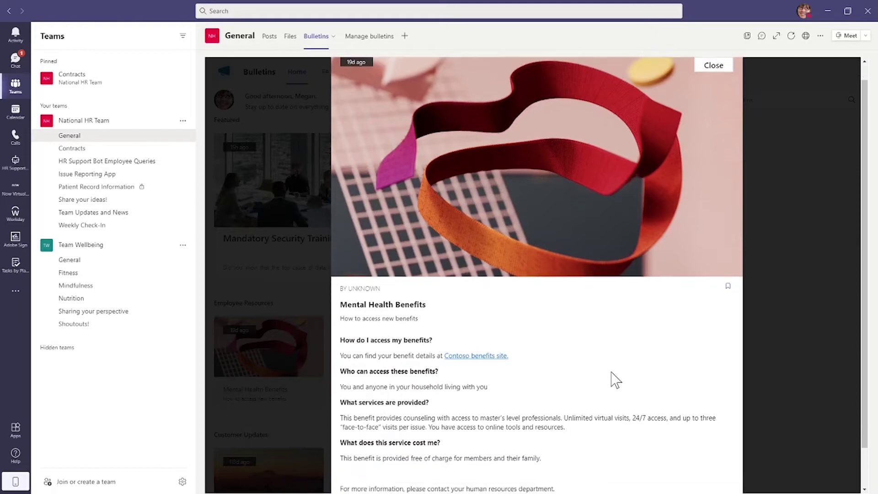
pyautogui.scroll(-2, 615, 379)
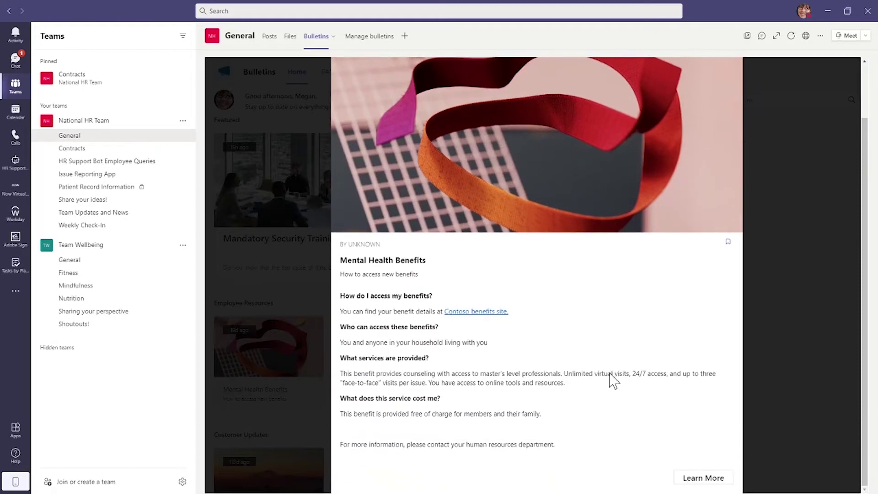
pyautogui.click(727, 243)
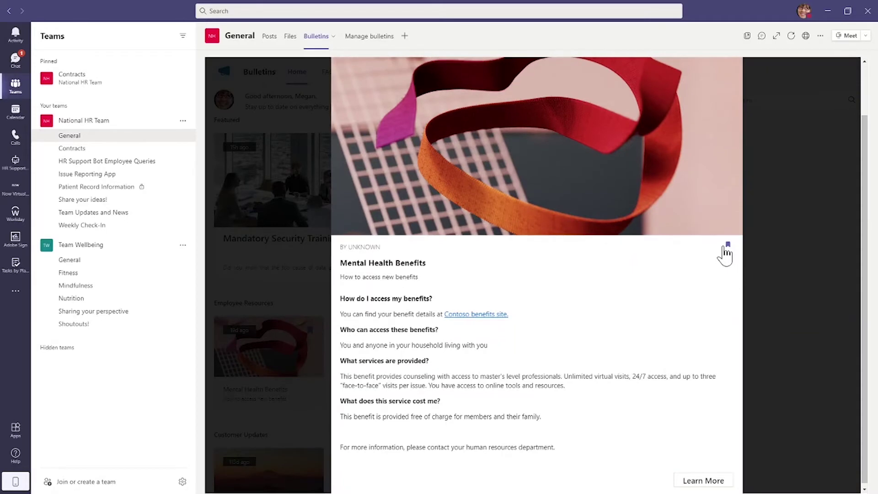
pyautogui.click(831, 201)
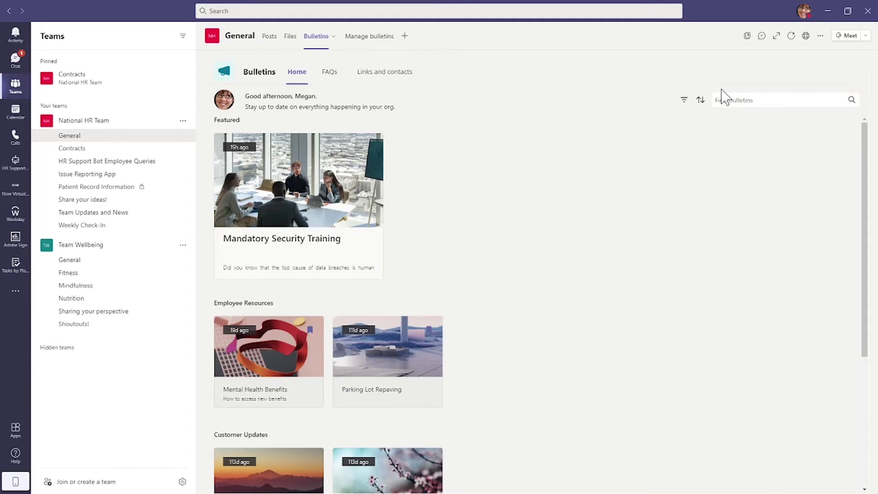
# Step: Hide the Customer Updates category from the Bulletins home page and apply the category preferences
pyautogui.click(701, 101)
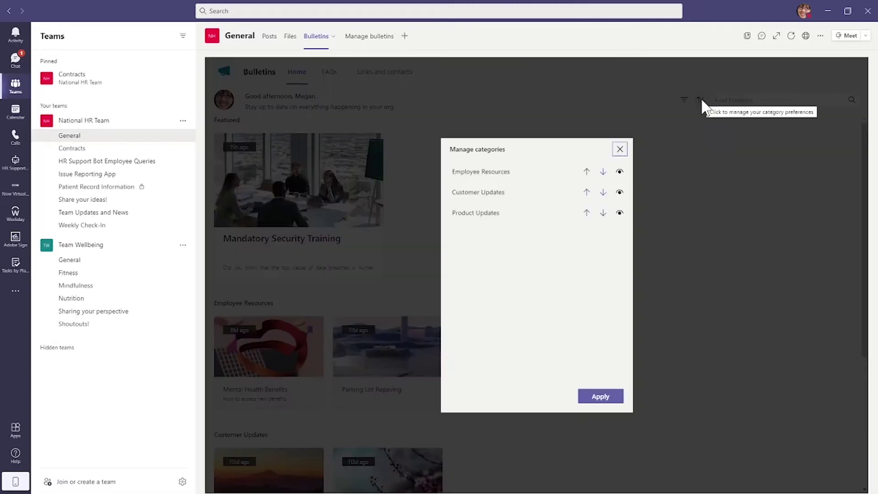
pyautogui.click(619, 193)
pyautogui.click(620, 193)
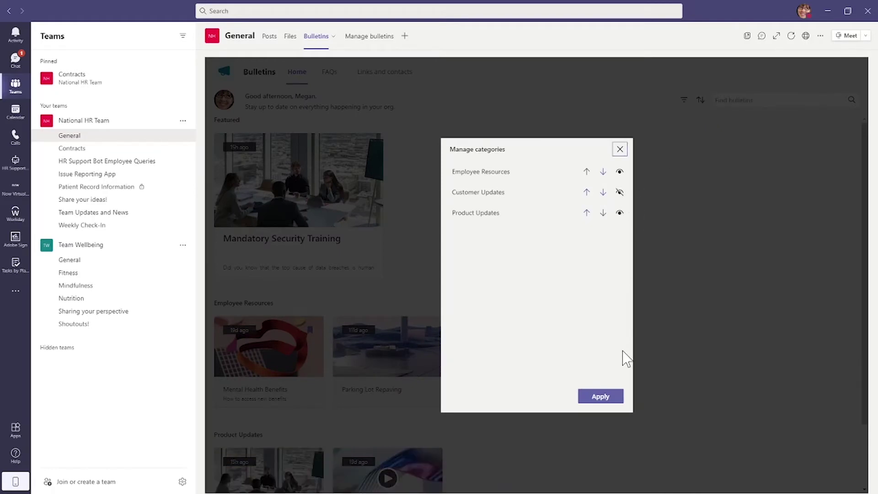
pyautogui.click(605, 401)
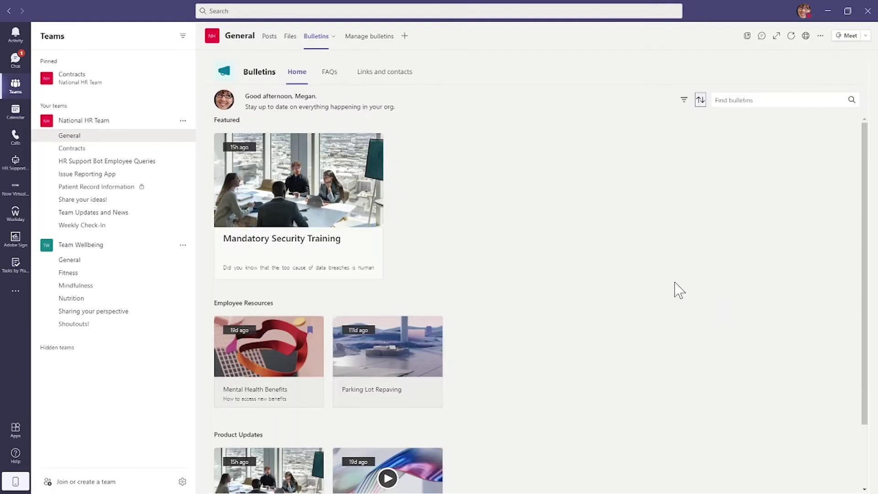
# Step: Look through the remaining bulletin categories and filter the bulletins on the home page
pyautogui.scroll(-2, 673, 302)
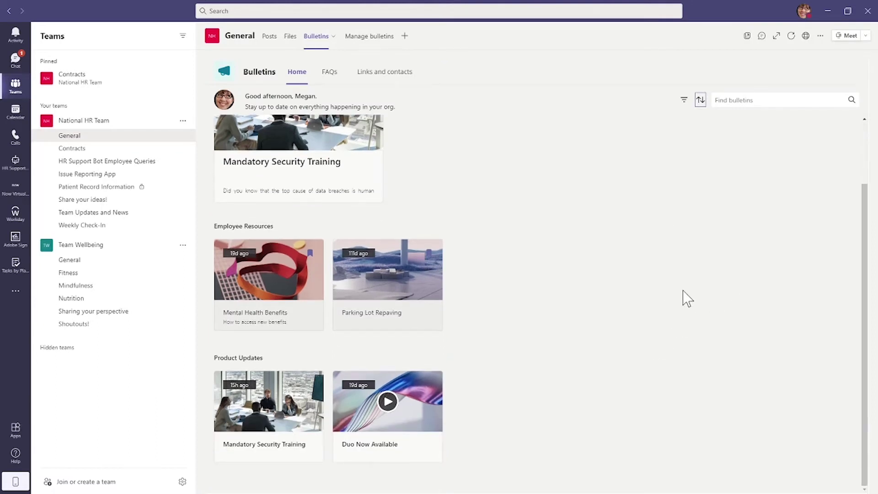
pyautogui.scroll(2, 684, 292)
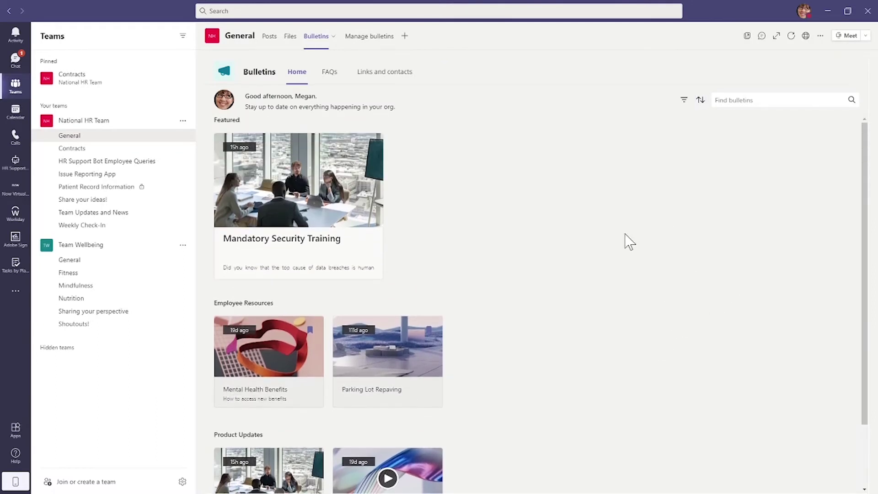
pyautogui.click(684, 100)
pyautogui.click(654, 134)
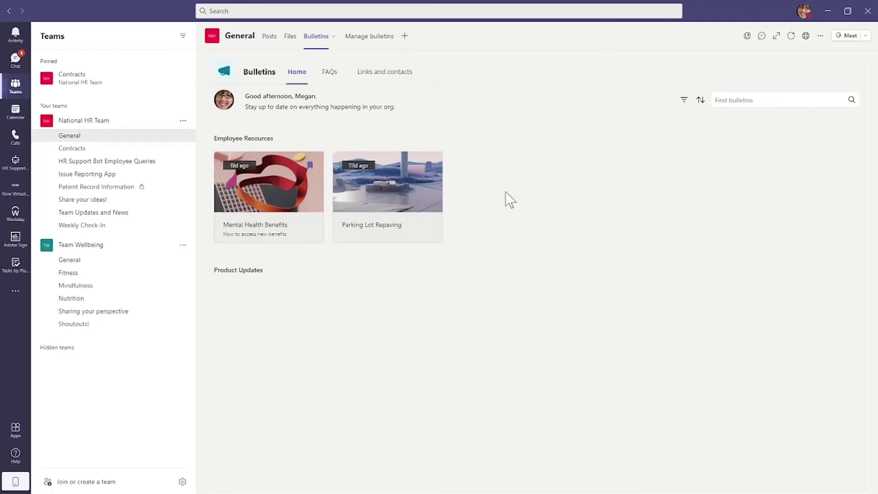
# Step: View the FAQs page and the Links and contacts page of the Bulletins app
pyautogui.click(331, 79)
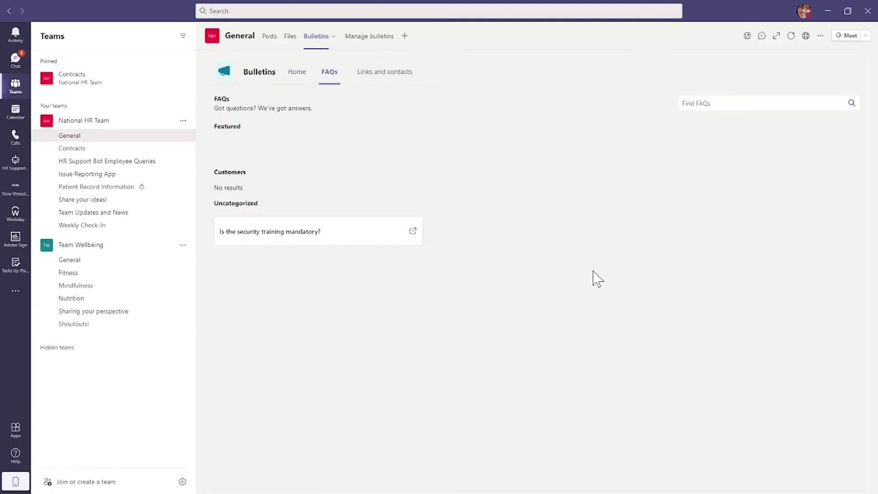
pyautogui.click(385, 71)
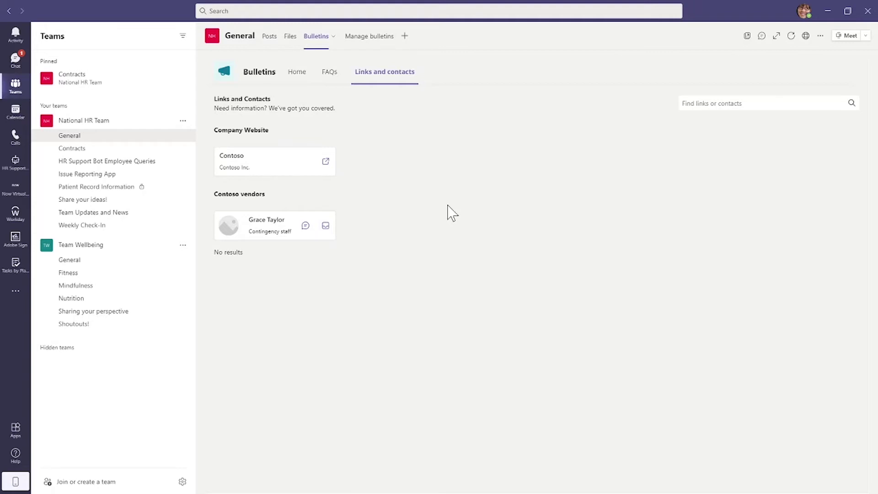
# Step: Start a new bulletin in Manage bulletins with the category Employee Resources, featured for 1 week
pyautogui.click(373, 41)
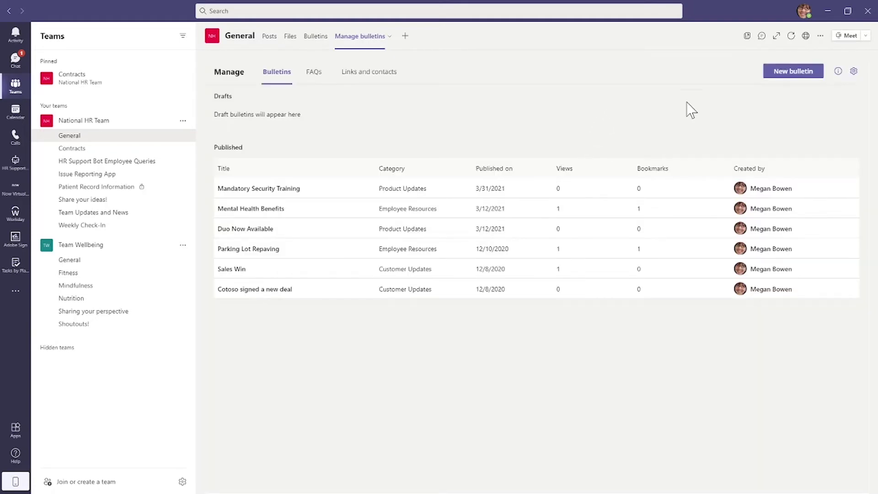
pyautogui.click(785, 73)
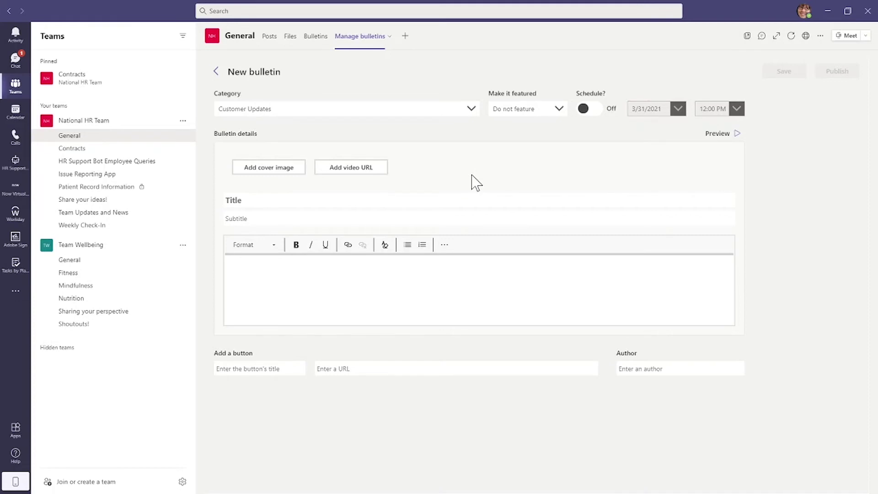
pyautogui.click(368, 111)
pyautogui.click(376, 144)
pyautogui.click(498, 110)
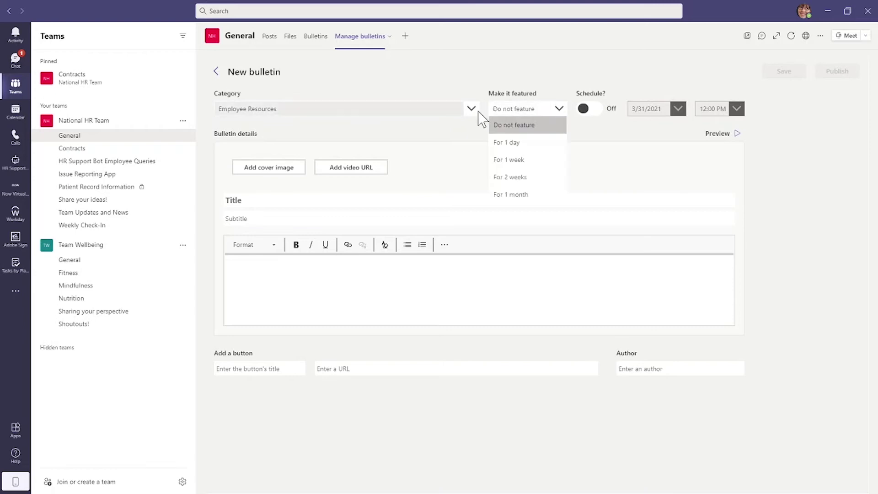
pyautogui.click(529, 161)
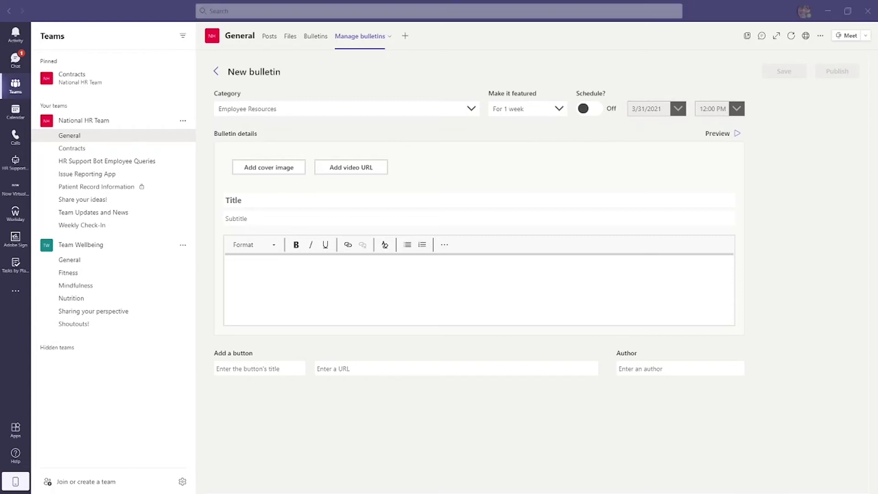
# Step: Title the bulletin "Upcoming HR Events" and give it the subtitle "Register Now to secure your spot!"
pyautogui.click(348, 208)
pyautogui.write('Upcoming HR Events')
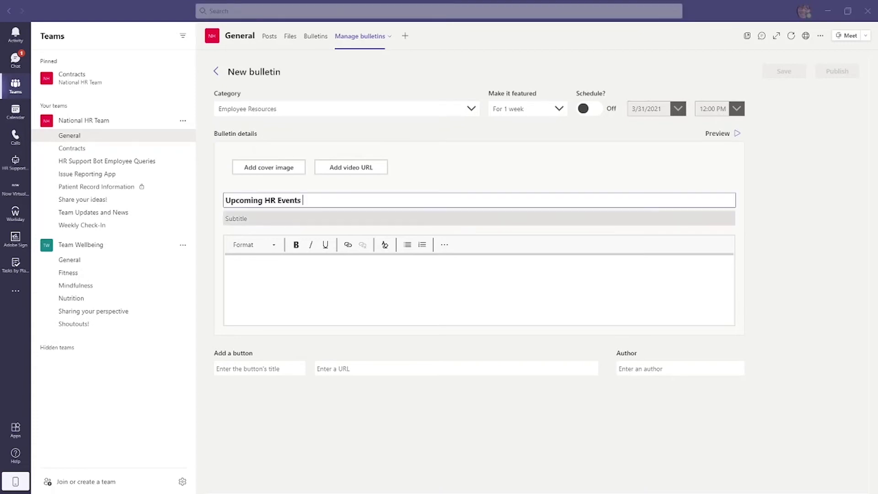
pyautogui.press('Tab')
pyautogui.write('Register Now to secure your spot!')
# Step: Write the body with bullets for National Wellbeing Day (15th April), the yoga class (20th April) and benefits session (25th April), plus a 'Find out more' line
pyautogui.write('We have a list of different HR Events coming up including: National Wellbeing Day: 15th April Relax with our Yoga Teacher Sam: 20th April Understand your benefits session: 25th April')
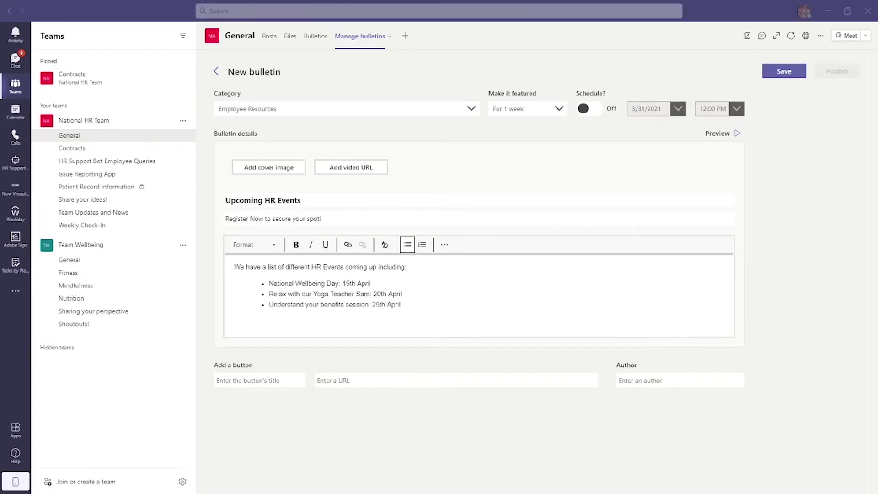
pyautogui.press('Return')
pyautogui.press('Return')
pyautogui.write("For more information, please navigate to the 'Find out more' button below")
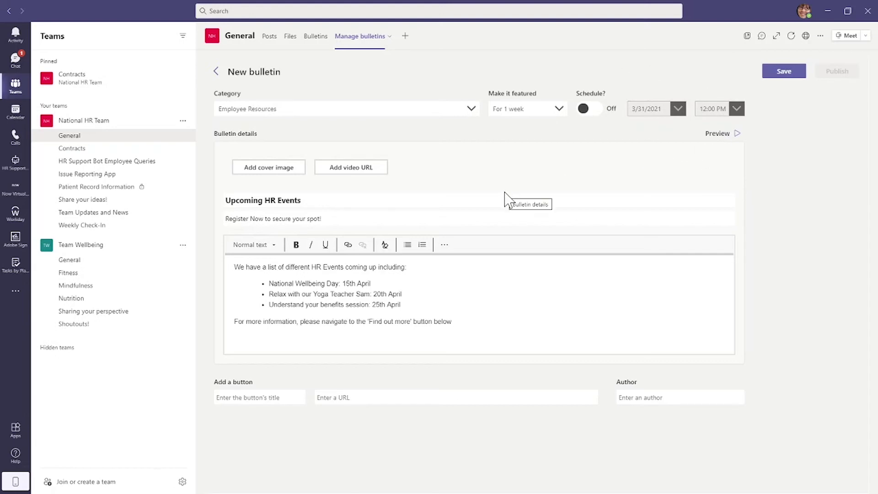
# Step: Add the stock photo of colleagues meeting beside large office windows as the bulletin's cover image
pyautogui.click(246, 170)
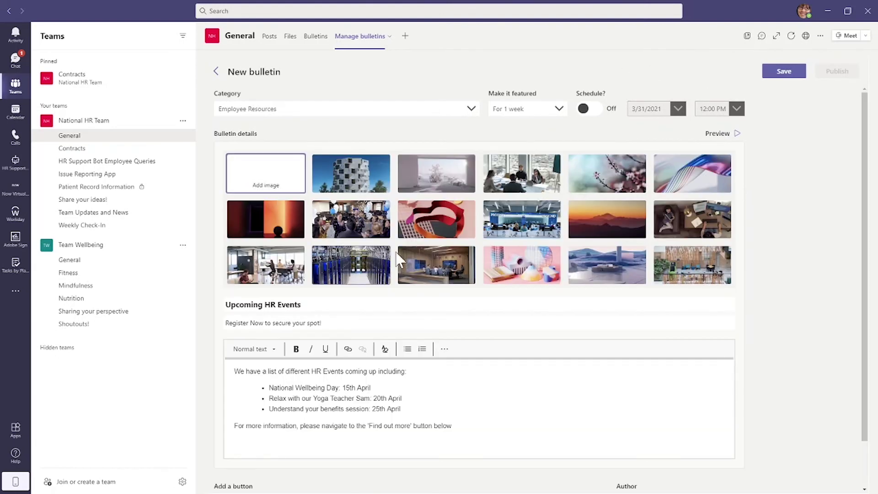
pyautogui.click(509, 187)
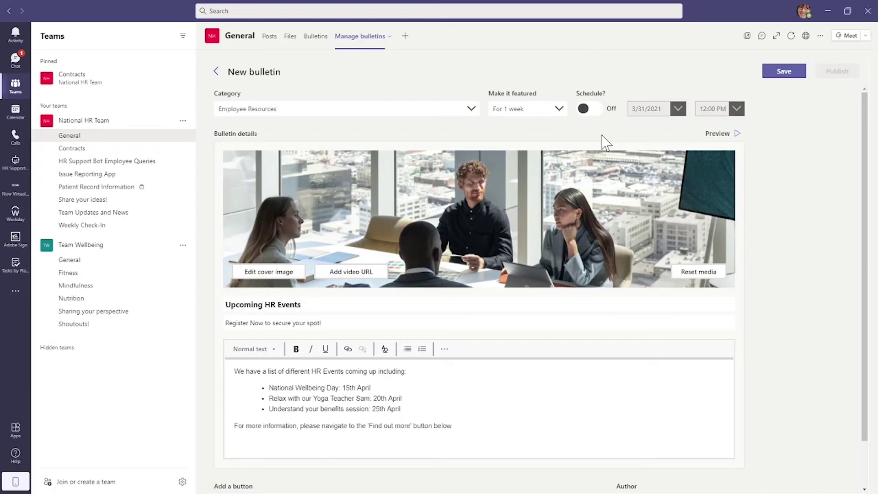
# Step: Add a "Find out more" button linking to Contoso.com/hrevents and fill in the author's name
pyautogui.scroll(-1, 761, 335)
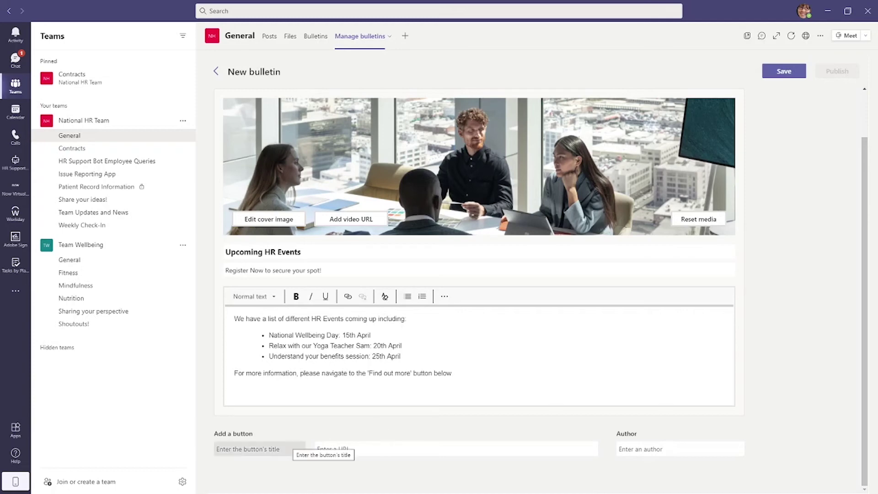
pyautogui.click(284, 448)
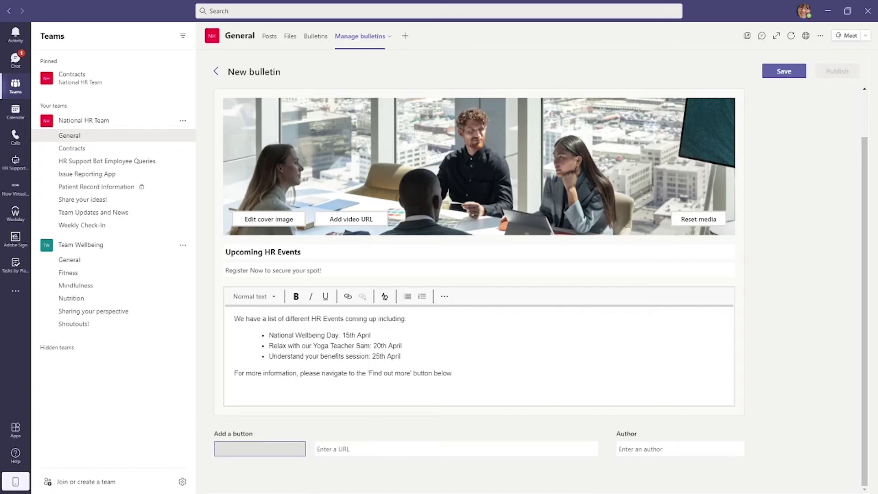
pyautogui.write('Find out more')
pyautogui.press('Tab')
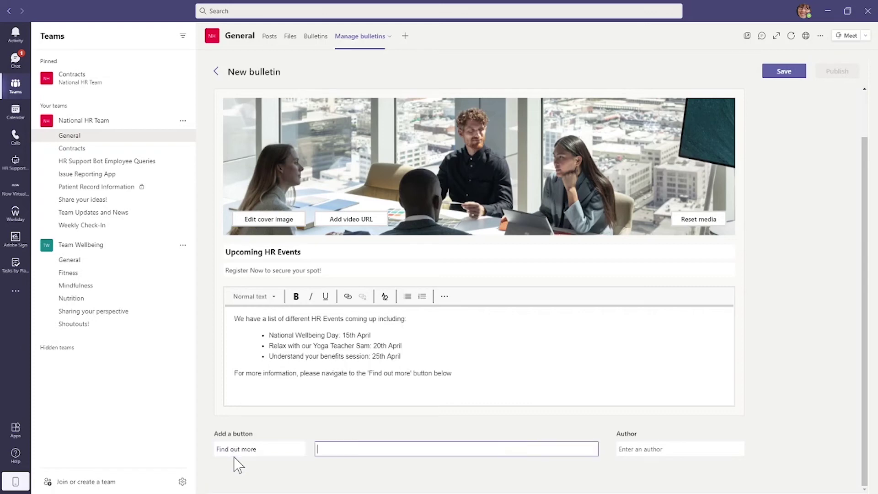
pyautogui.click(366, 447)
pyautogui.write('ontoso.com/hrevents')
pyautogui.hotkey('ctrl', 'a')
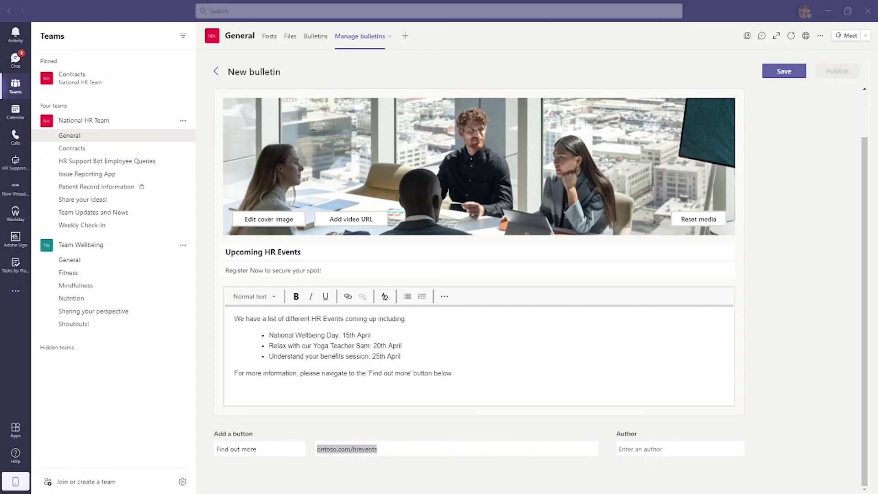
pyautogui.hotkey('alt', 'Tab')
pyautogui.write('Contoso.com/hrevents')
pyautogui.press('Tab')
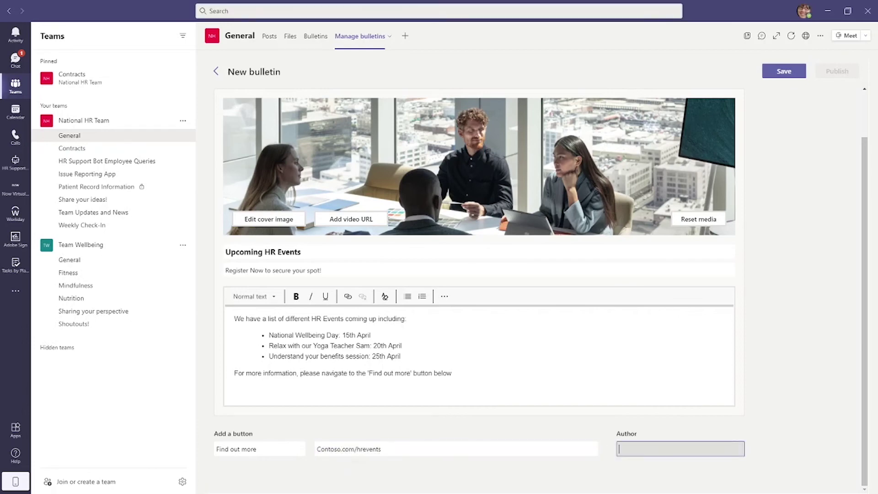
pyautogui.write('Erica')
pyautogui.click(772, 435)
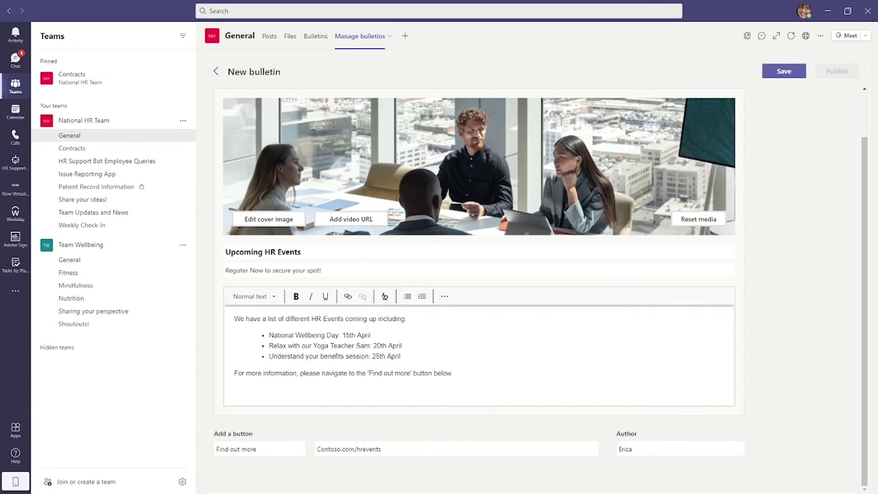
# Step: Preview the drafted "Upcoming HR Events" bulletin as readers will see it, and close the preview
pyautogui.scroll(1, 790, 286)
pyautogui.scroll(-1, 751, 242)
pyautogui.scroll(1, 768, 256)
pyautogui.scroll(-1, 750, 245)
pyautogui.scroll(1, 778, 256)
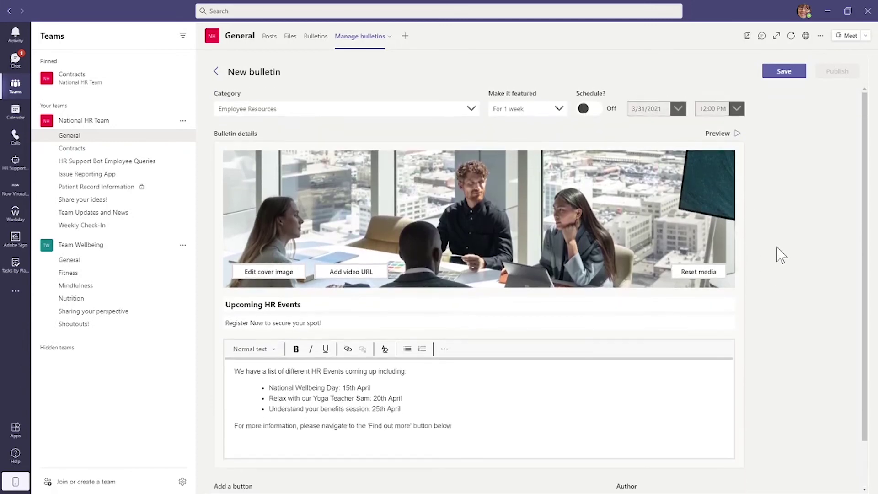
pyautogui.click(729, 133)
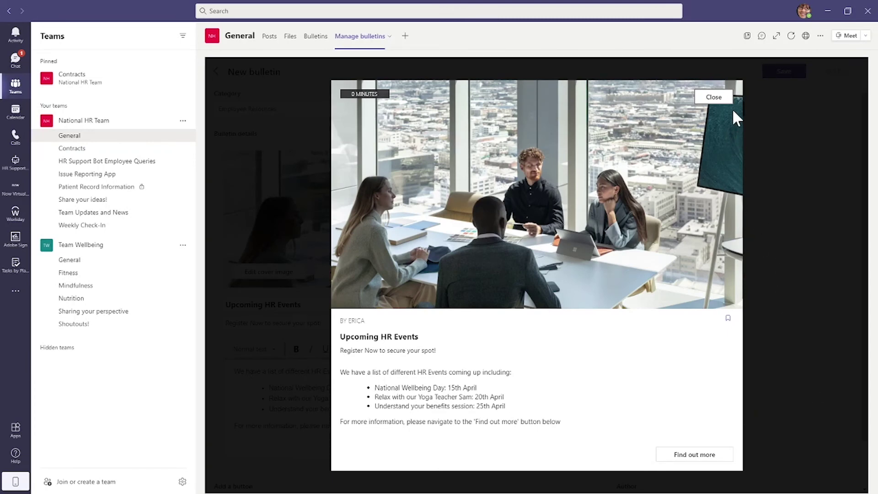
pyautogui.click(711, 97)
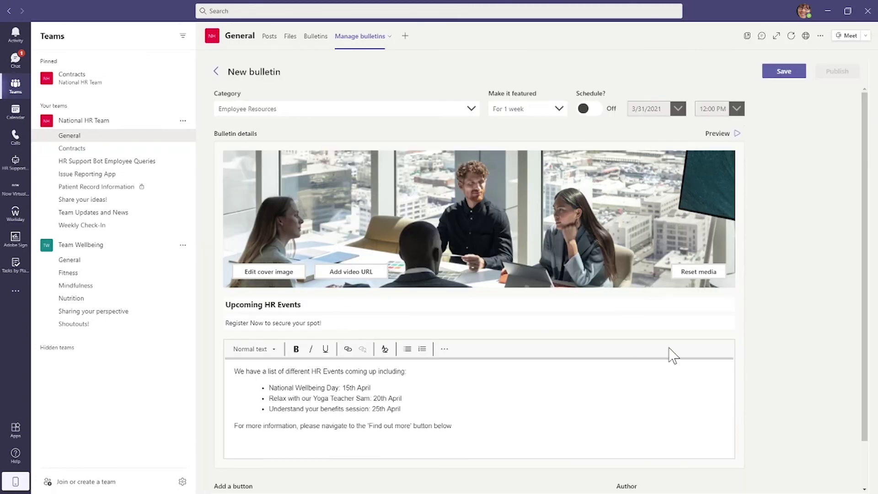
# Step: Save the "Upcoming HR Events" bulletin and publish it to the channel
pyautogui.scroll(-2, 670, 353)
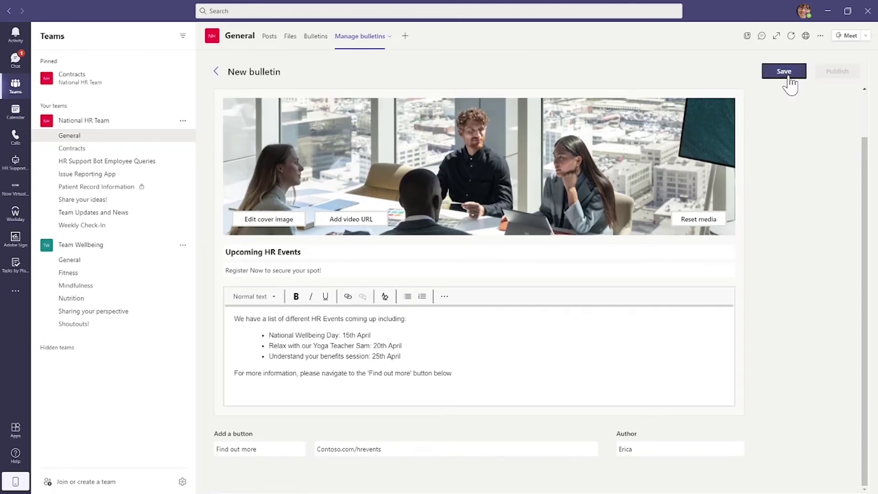
pyautogui.click(789, 82)
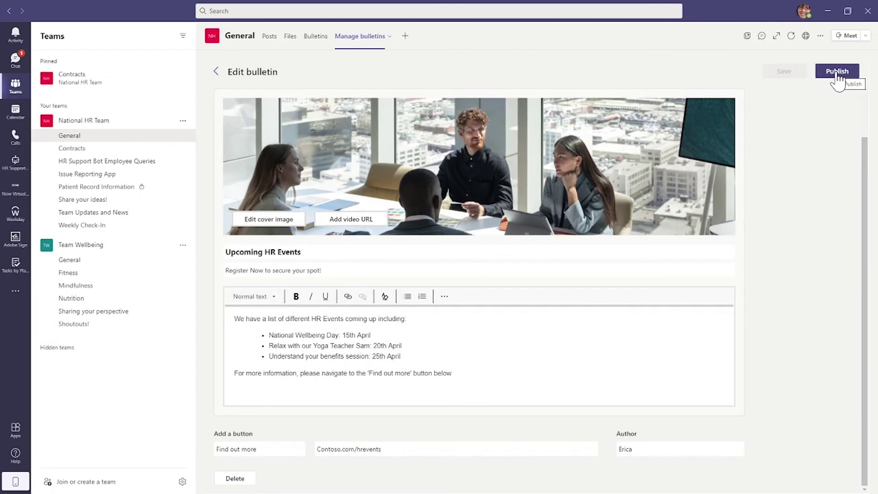
pyautogui.click(837, 73)
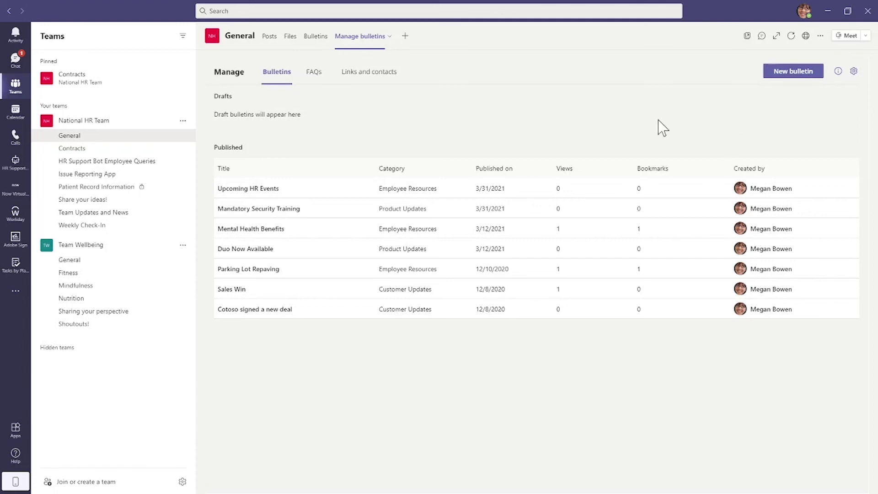
# Step: Review the FAQs, the links and contacts, and the category settings for bulletins, FAQs and links in Manage bulletins
pyautogui.click(311, 76)
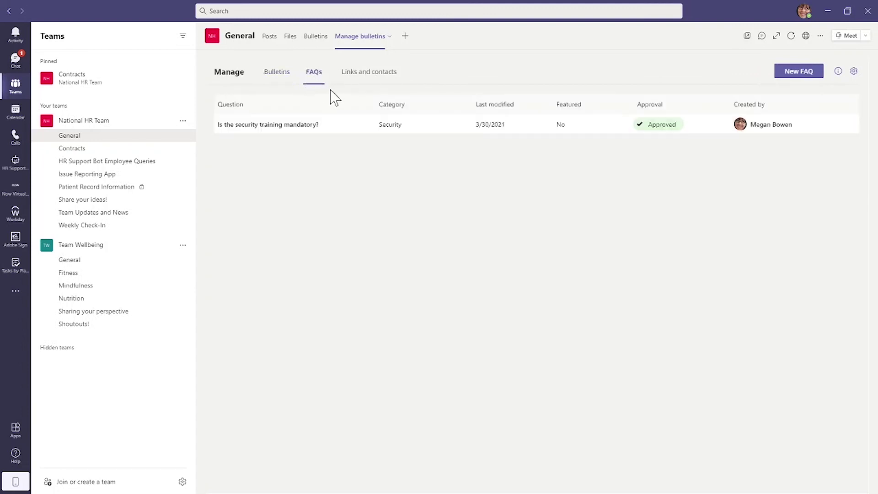
pyautogui.click(375, 75)
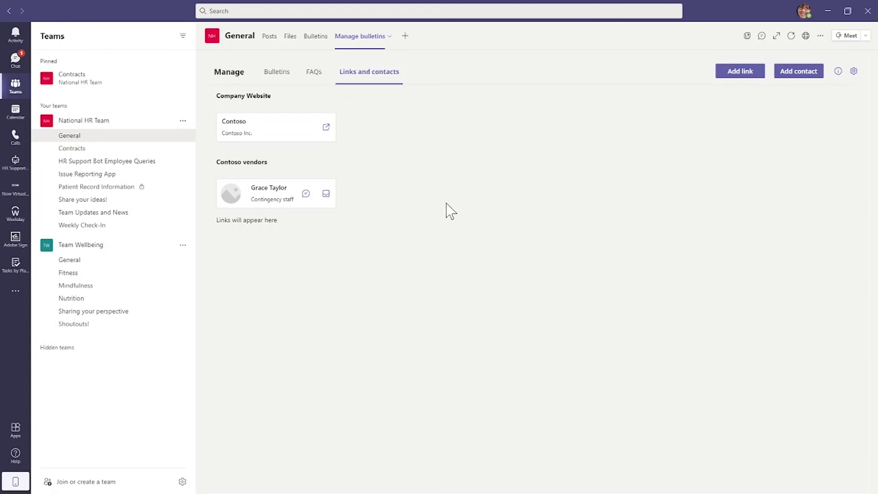
pyautogui.click(854, 72)
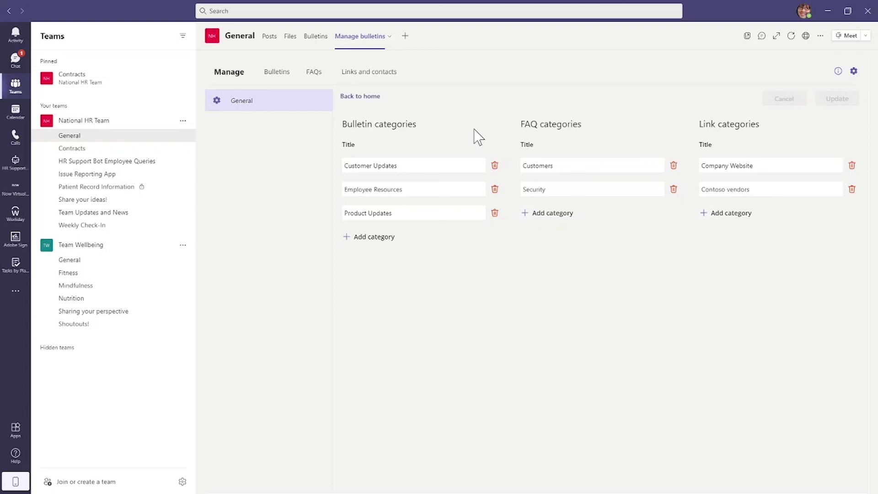
# Step: Open the Bulletins home page and check the featured and Employee Resources sections for the "Upcoming HR Events" bulletin
pyautogui.click(326, 43)
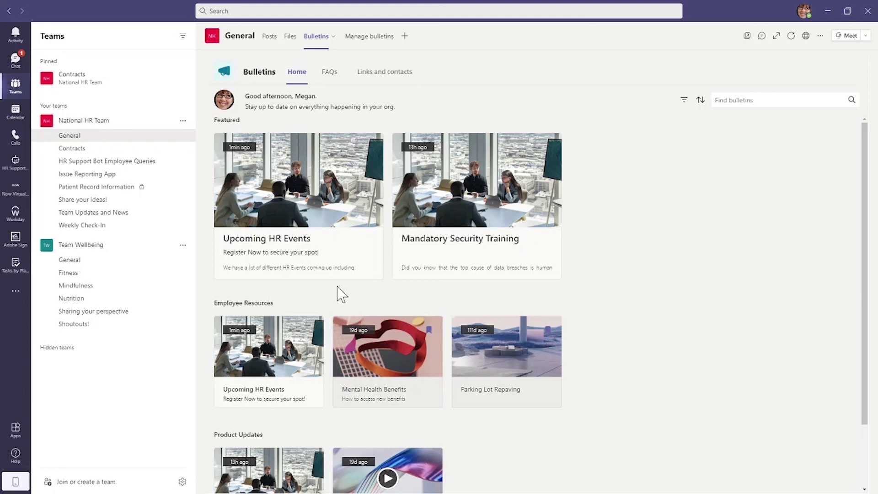
pyautogui.scroll(-1, 344, 293)
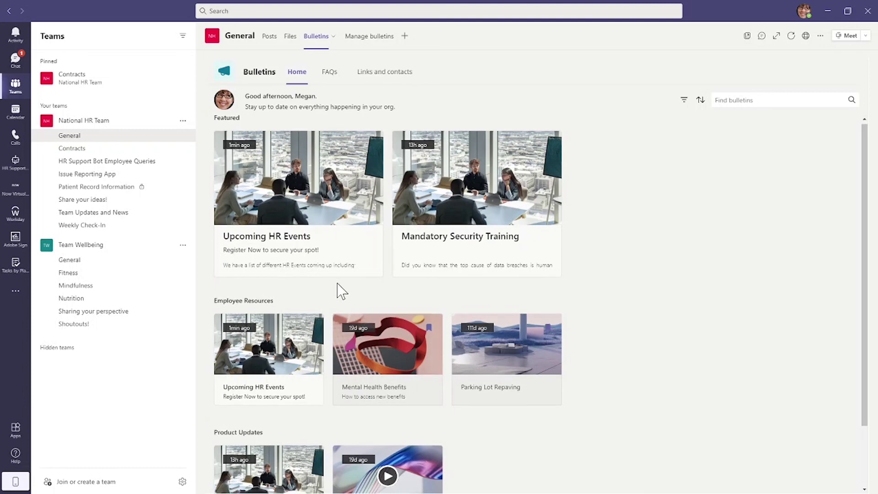